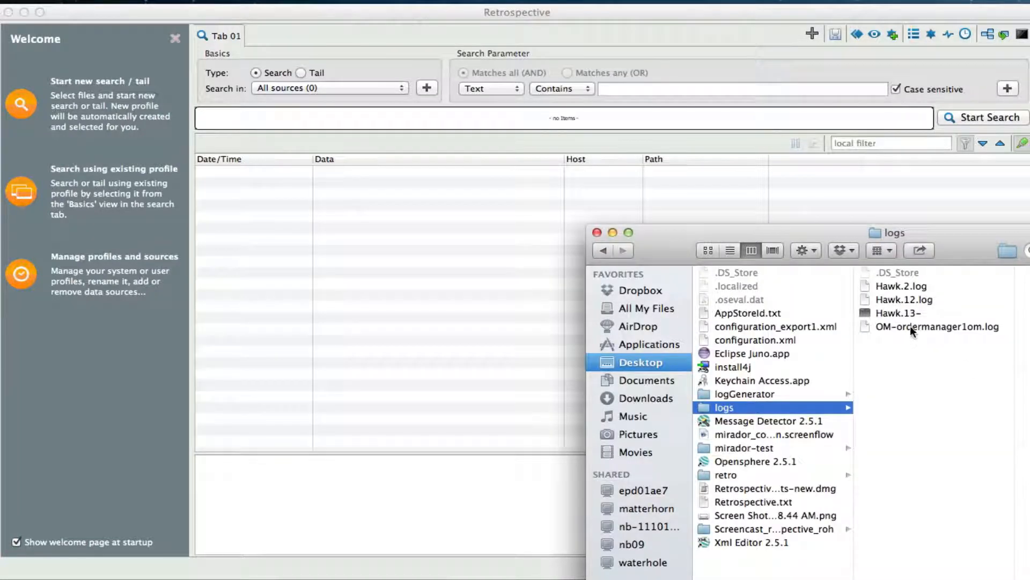
Add OM-ordermanager1om.log from the logs folder as a search source and show the sources of Profile_01
{"action": "left_click_drag", "start_coordinate": [911, 327], "coordinate": [438, 241]}
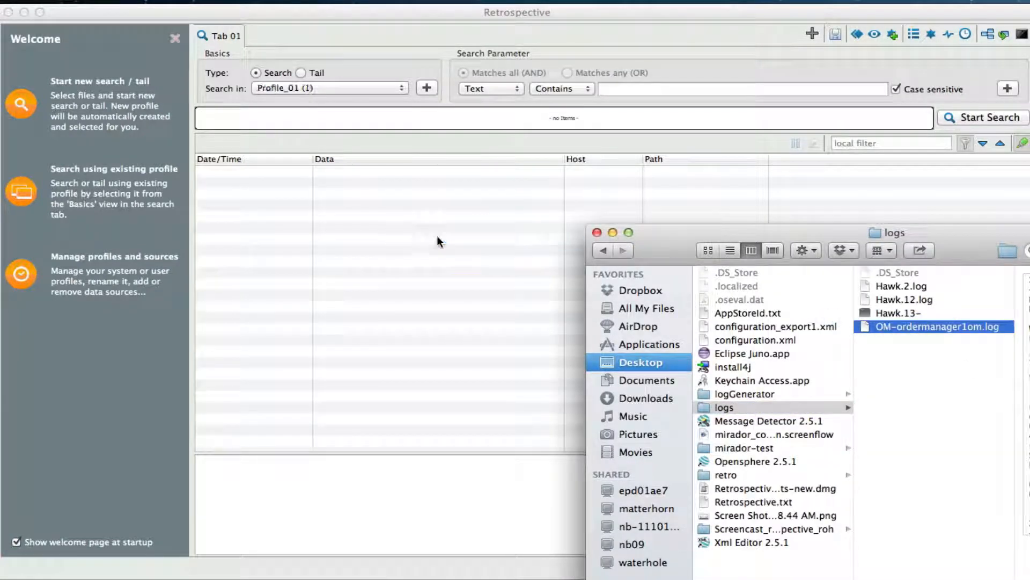
{"action": "left_click", "coordinate": [507, 10]}
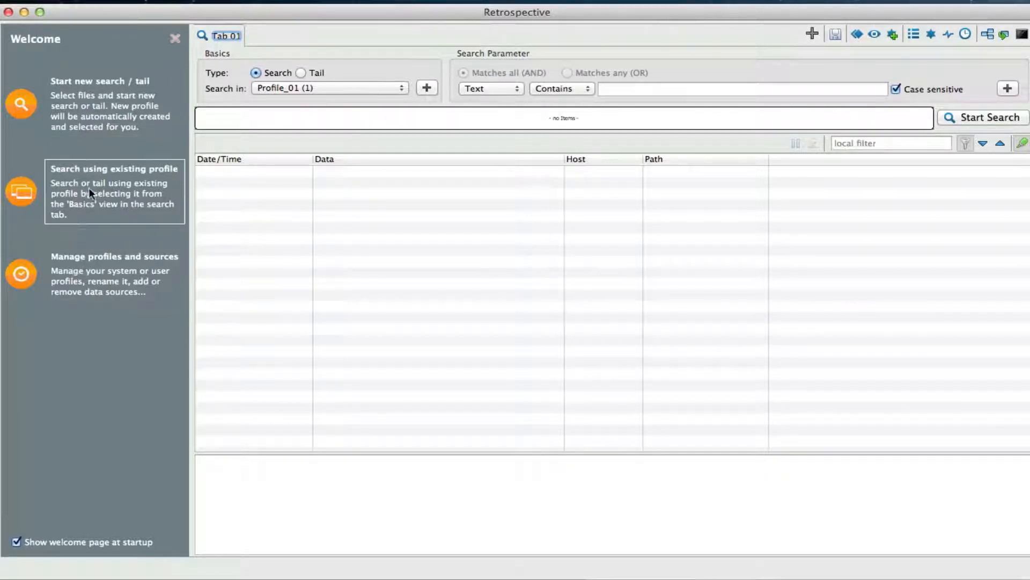
{"action": "left_click", "coordinate": [98, 276]}
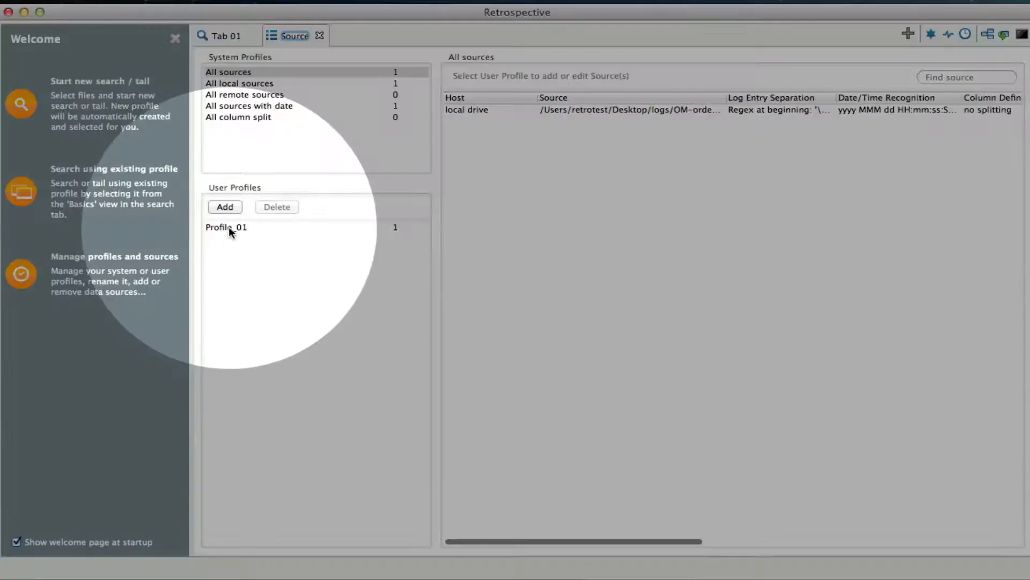
{"action": "left_click", "coordinate": [239, 226]}
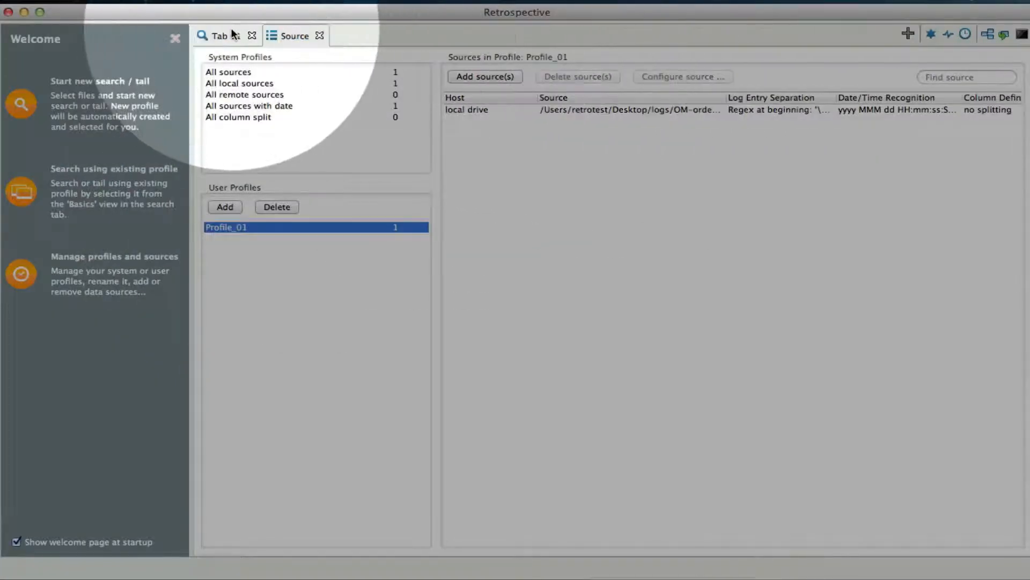
Rename the search tab Tab 01 as test
{"action": "left_click", "coordinate": [221, 35]}
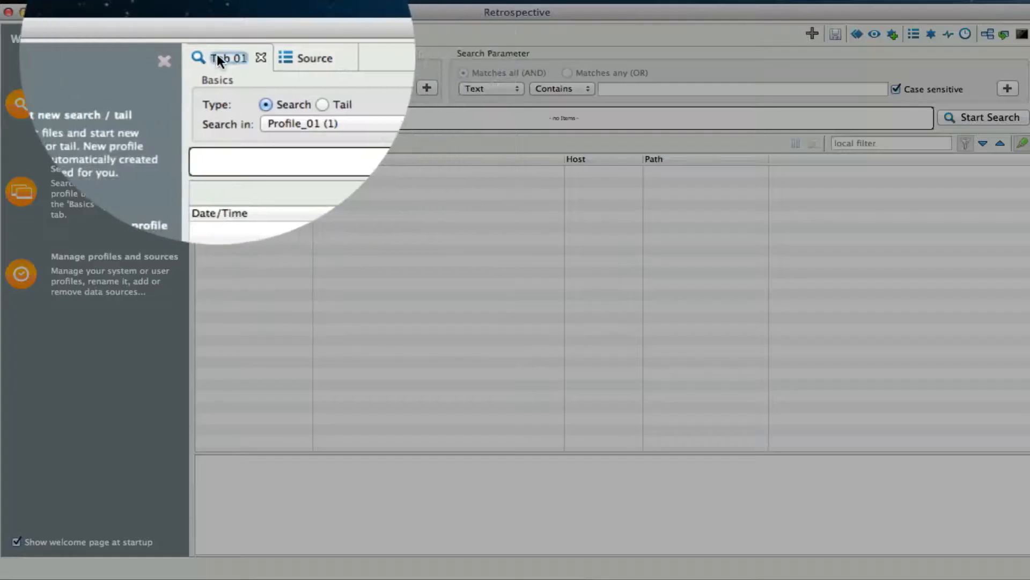
{"action": "right_click", "coordinate": [218, 59]}
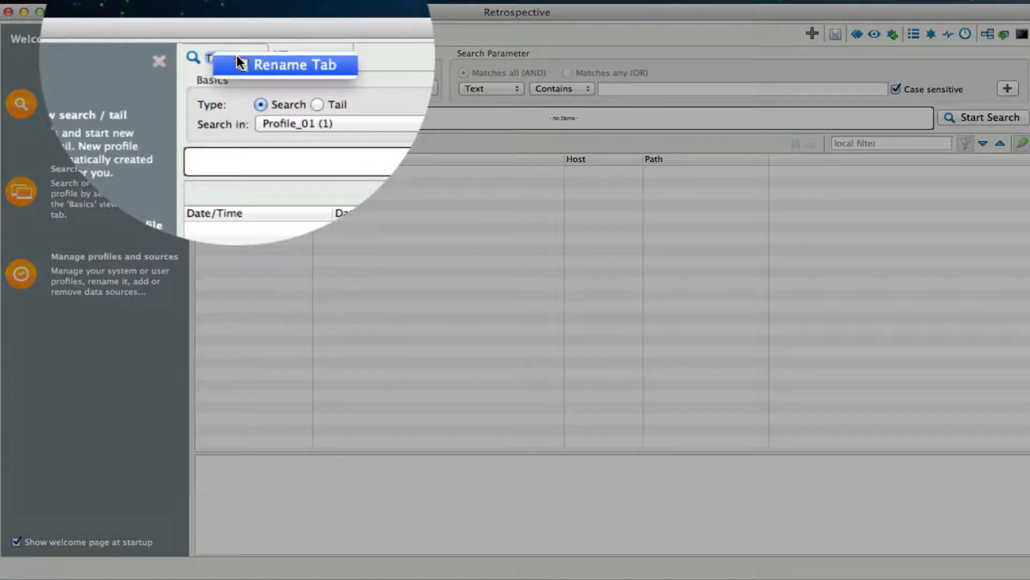
{"action": "left_click", "coordinate": [237, 56]}
{"action": "type", "text": "te"}
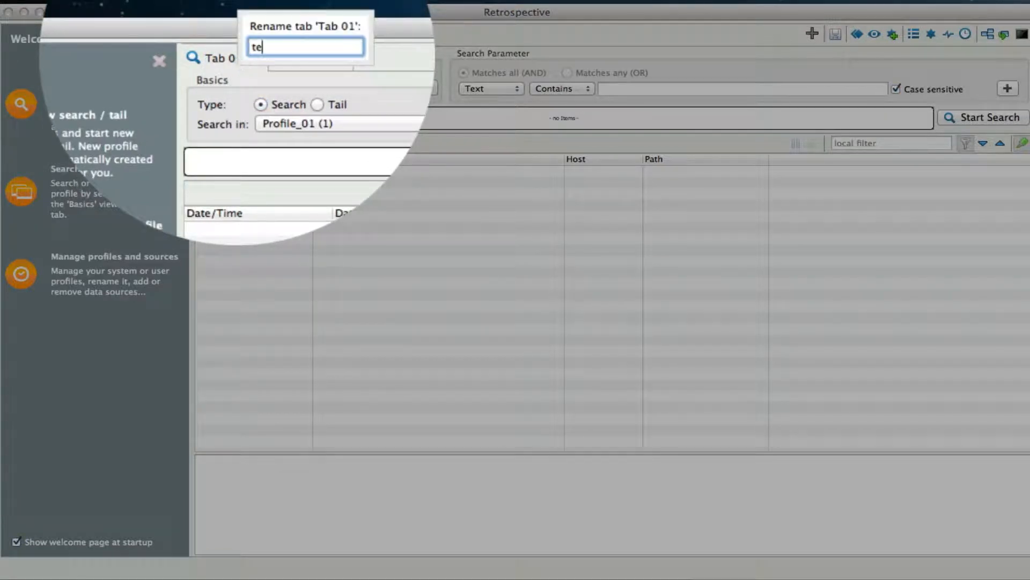
{"action": "type", "text": "st"}
{"action": "key", "text": "Return"}
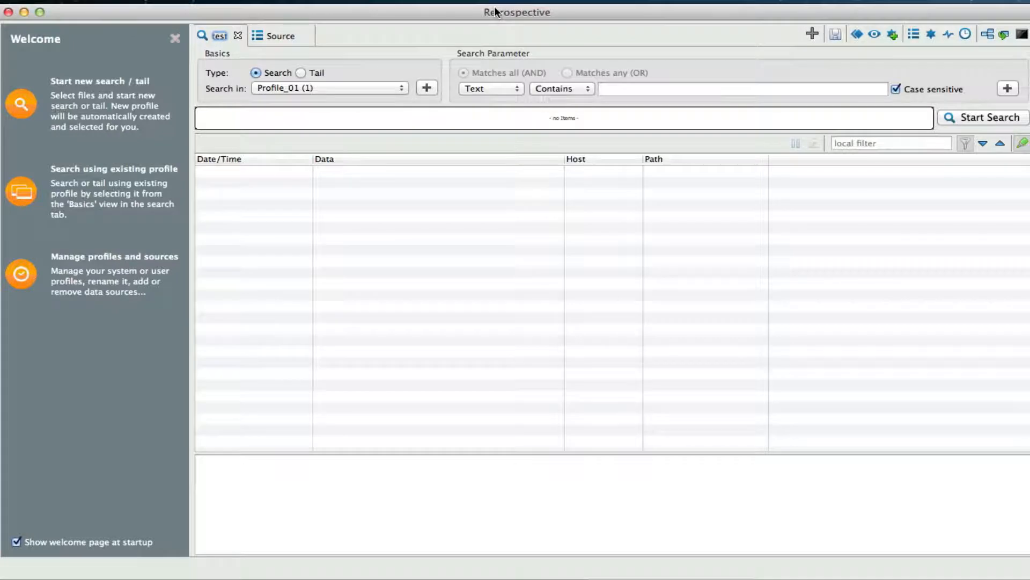
Run an unfiltered search on Profile_01 and inspect the full text of the 09:05:51,655 log entry
{"action": "left_click", "coordinate": [973, 119]}
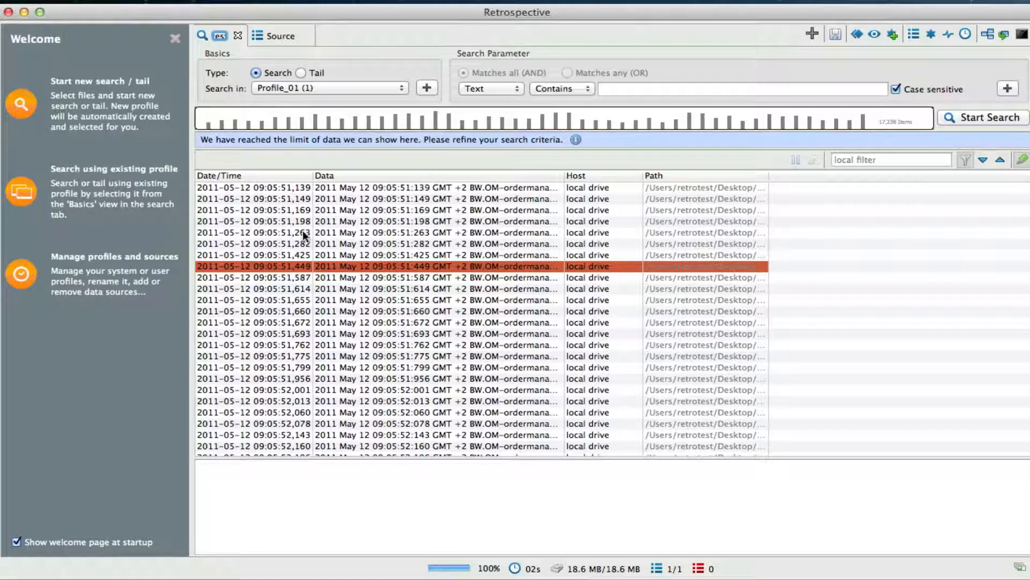
{"action": "left_click", "coordinate": [391, 299]}
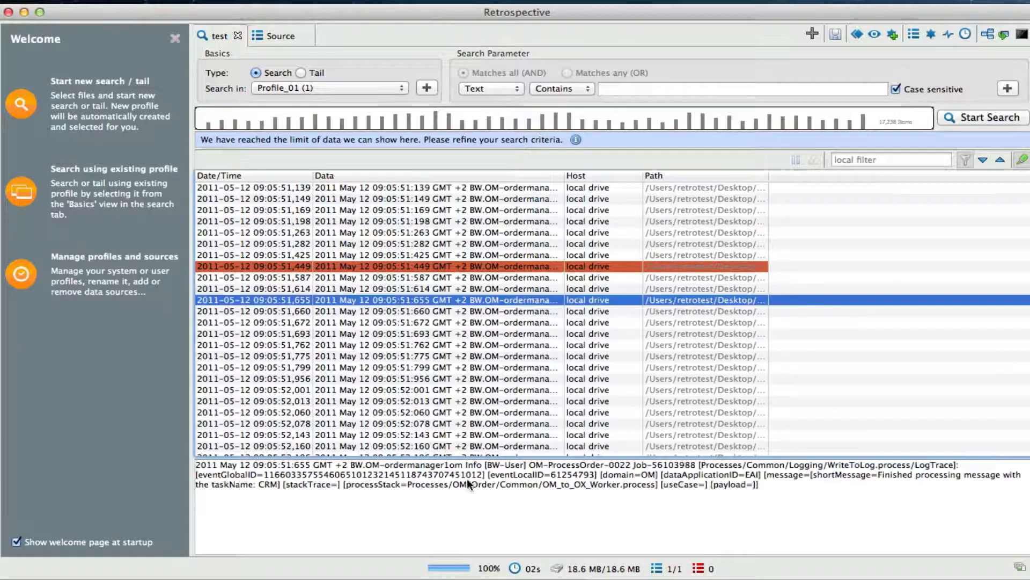
{"action": "left_click_drag", "start_coordinate": [406, 475], "coordinate": [503, 479]}
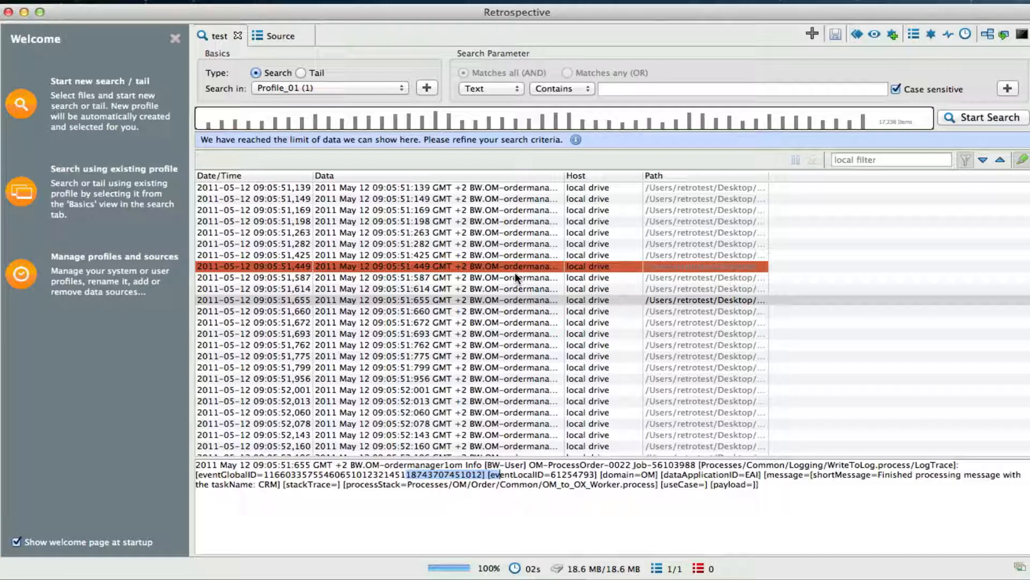
Add a second user profile in the source manager and select it
{"action": "left_click", "coordinate": [275, 35]}
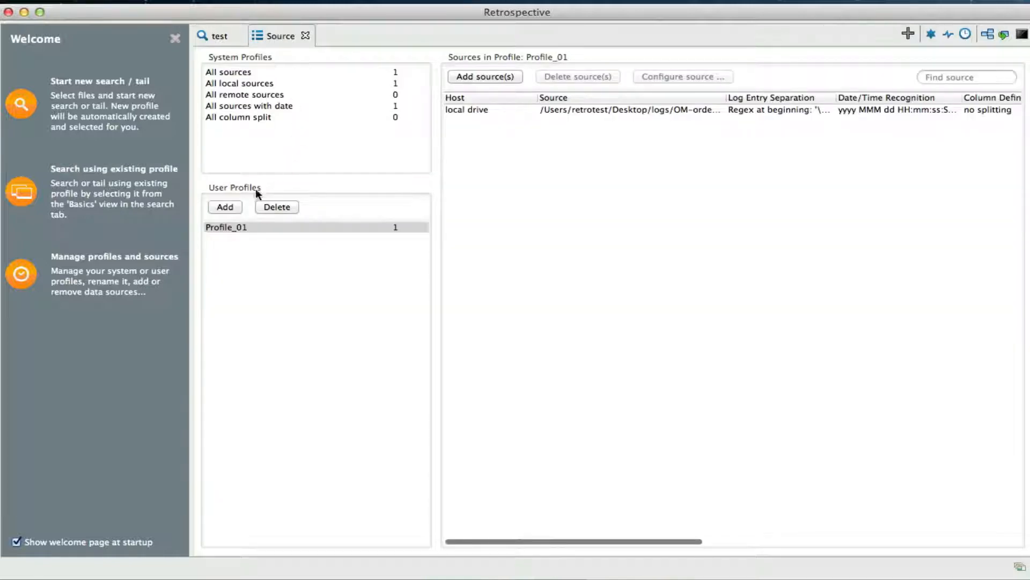
{"action": "left_click", "coordinate": [225, 208]}
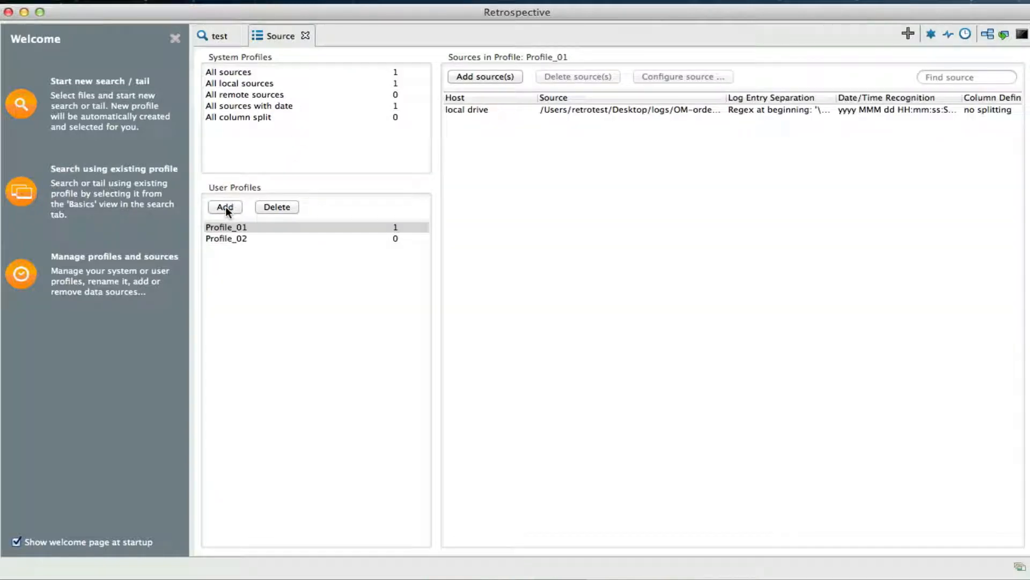
{"action": "left_click", "coordinate": [240, 239]}
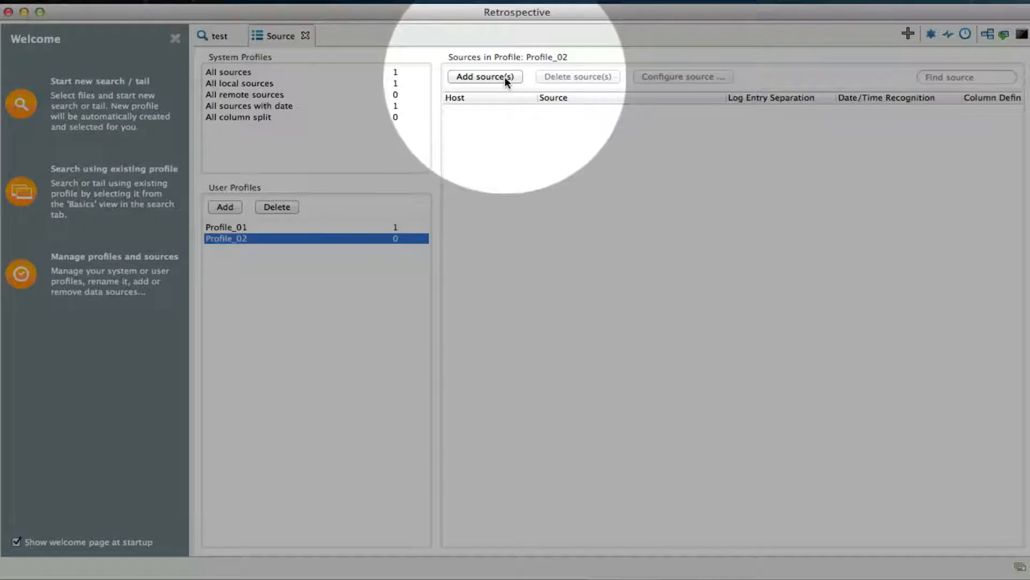
Add the remote host 192.168.1.52 as a source for the new profile, with username retrotest and the account password
{"action": "left_click", "coordinate": [504, 76]}
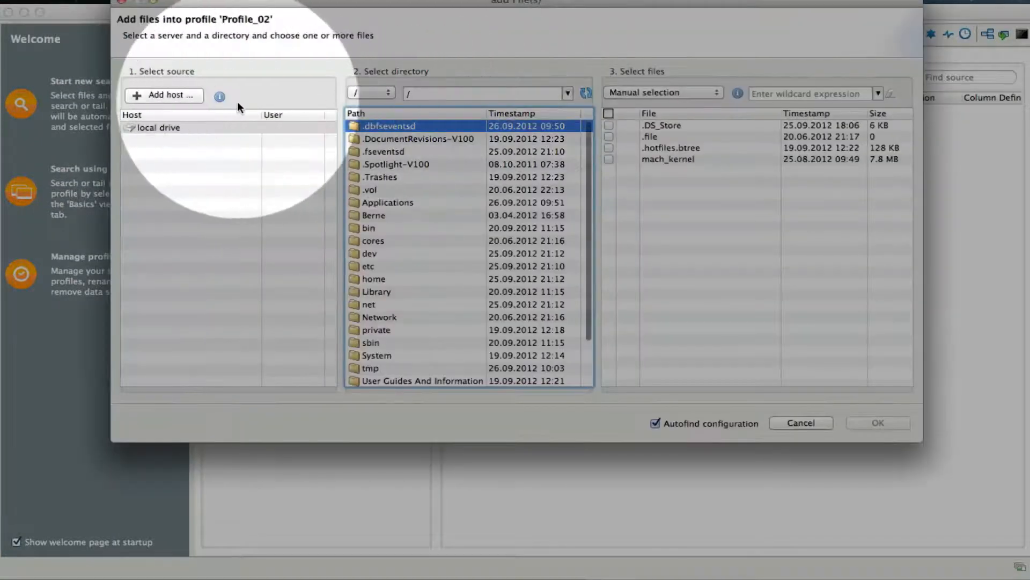
{"action": "left_click", "coordinate": [181, 96]}
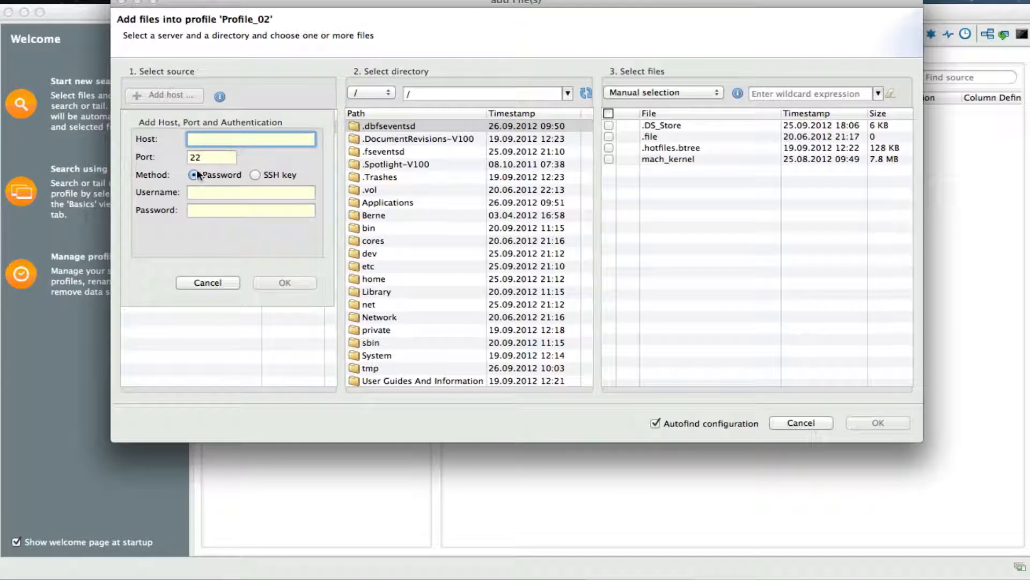
{"action": "type", "text": "192.168.1.52"}
{"action": "left_click", "coordinate": [211, 191]}
{"action": "type", "text": "re"}
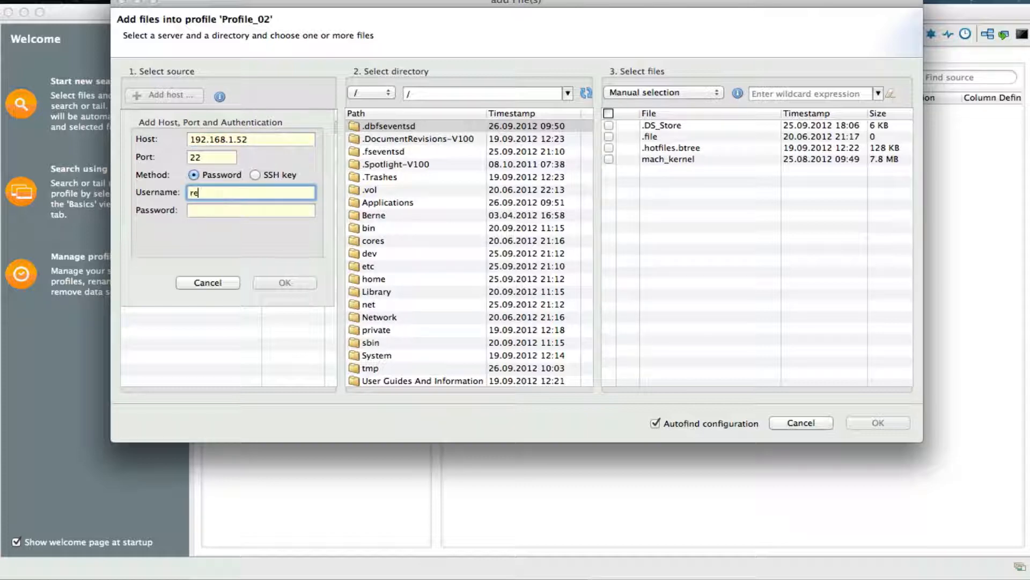
{"action": "type", "text": "trotest"}
{"action": "key", "text": "Tab"}
{"action": "type", "text": "••"}
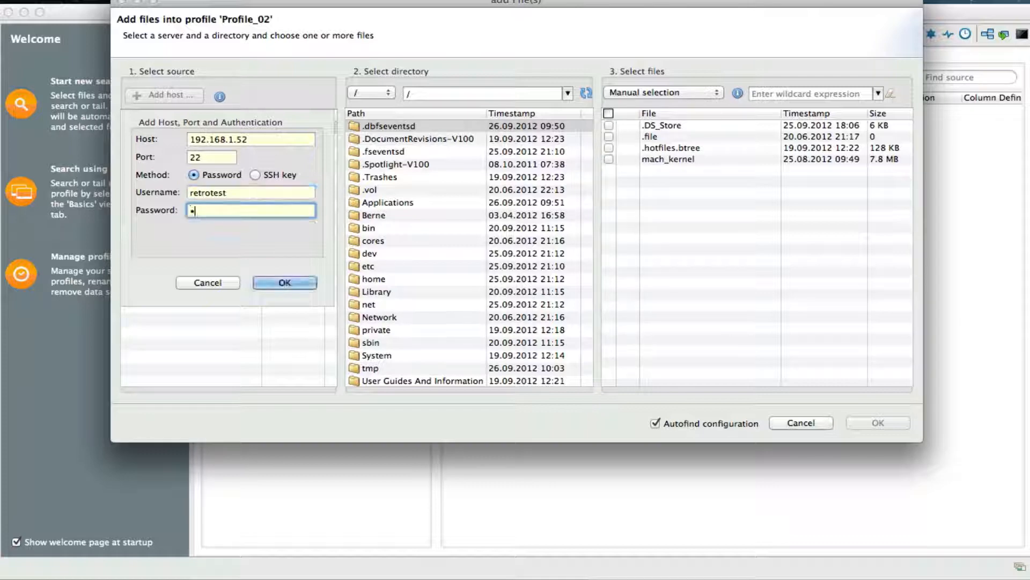
{"action": "type", "text": "•••••••"}
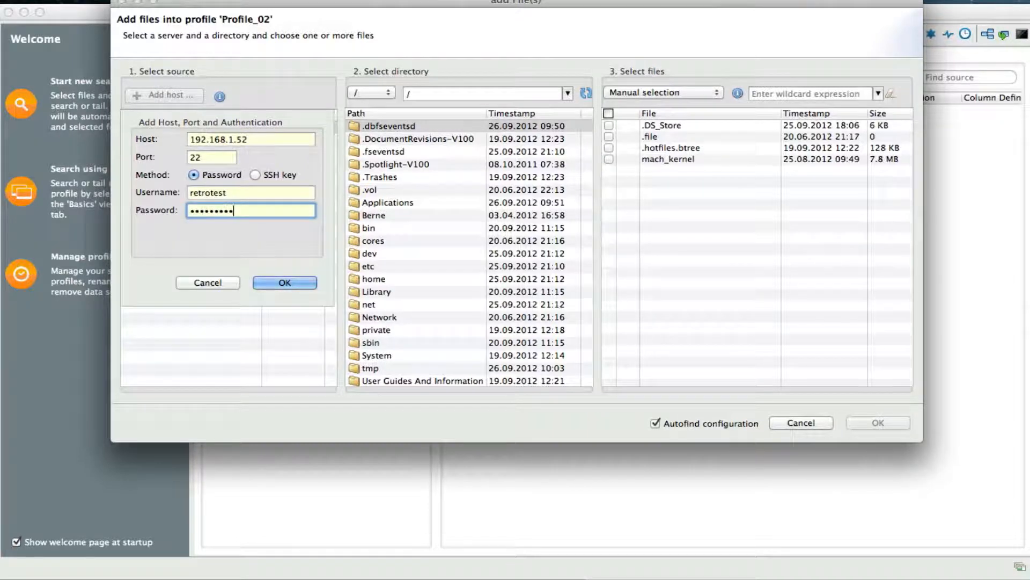
{"action": "key", "text": "Return"}
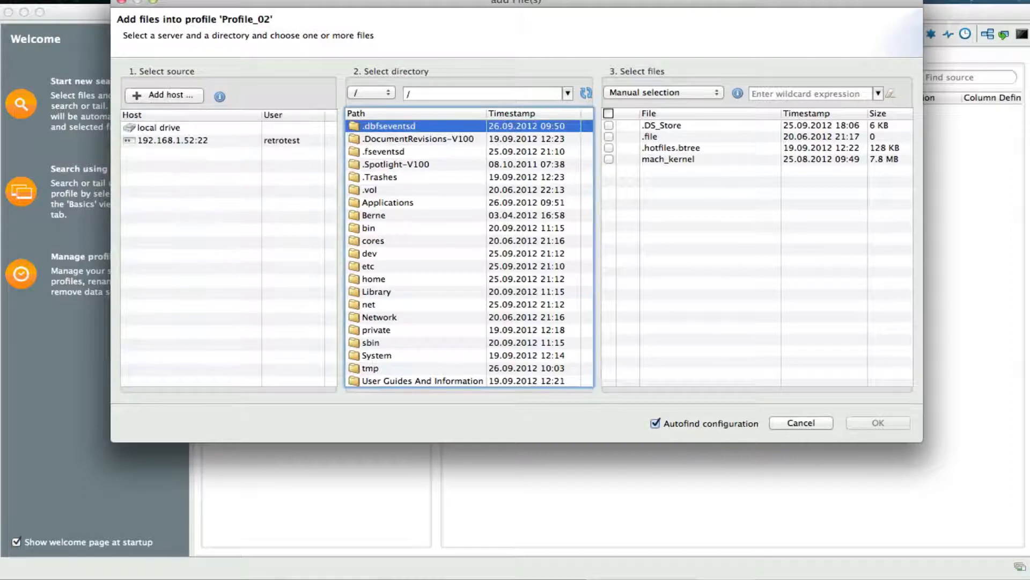
Add server.log from /opt/agorumcore/jboss/server/default/log on the host 192.168.1.52 to Profile_02
{"action": "left_click", "coordinate": [266, 146]}
{"action": "left_click", "coordinate": [198, 140]}
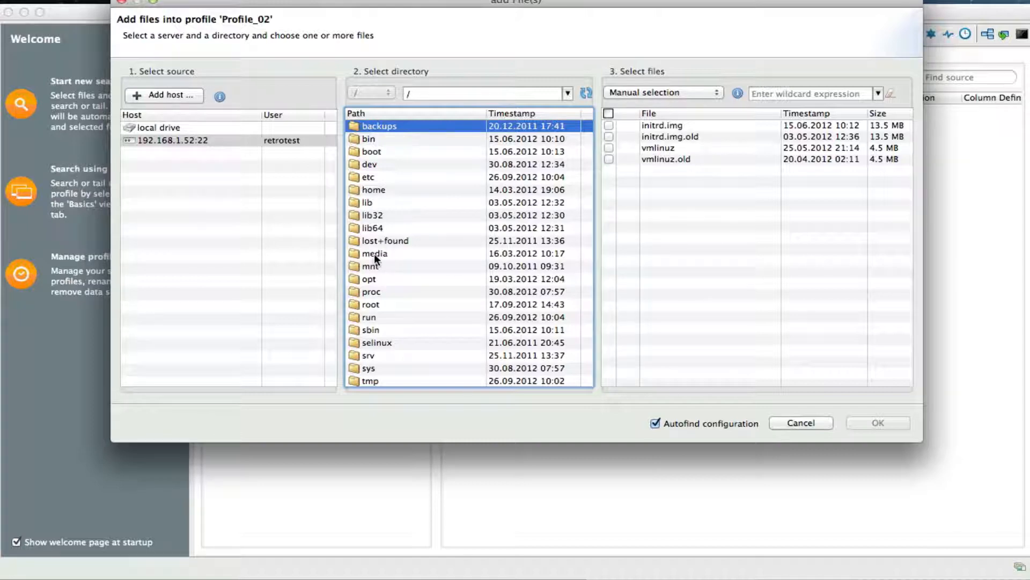
{"action": "double_click", "coordinate": [377, 279]}
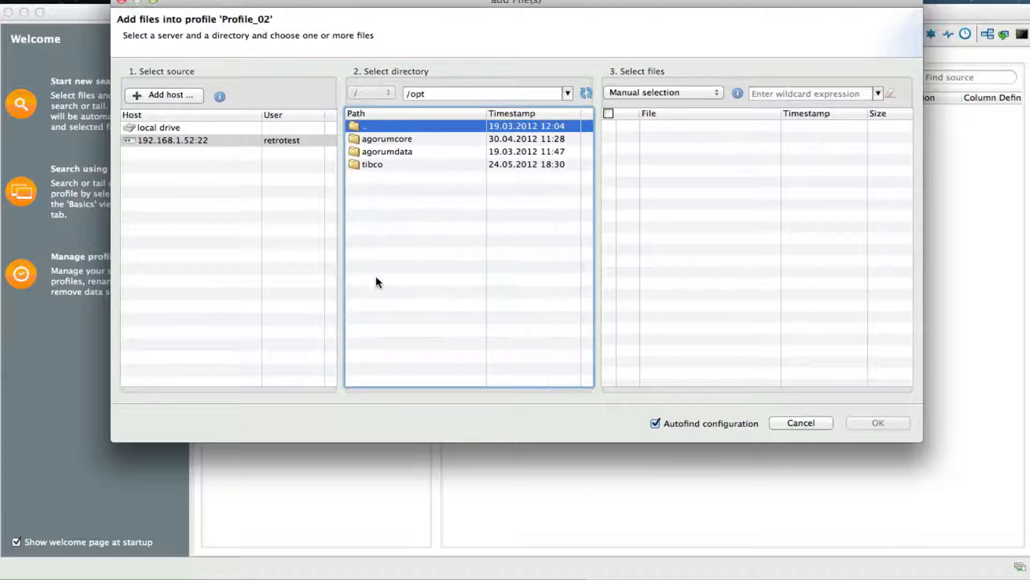
{"action": "double_click", "coordinate": [401, 140]}
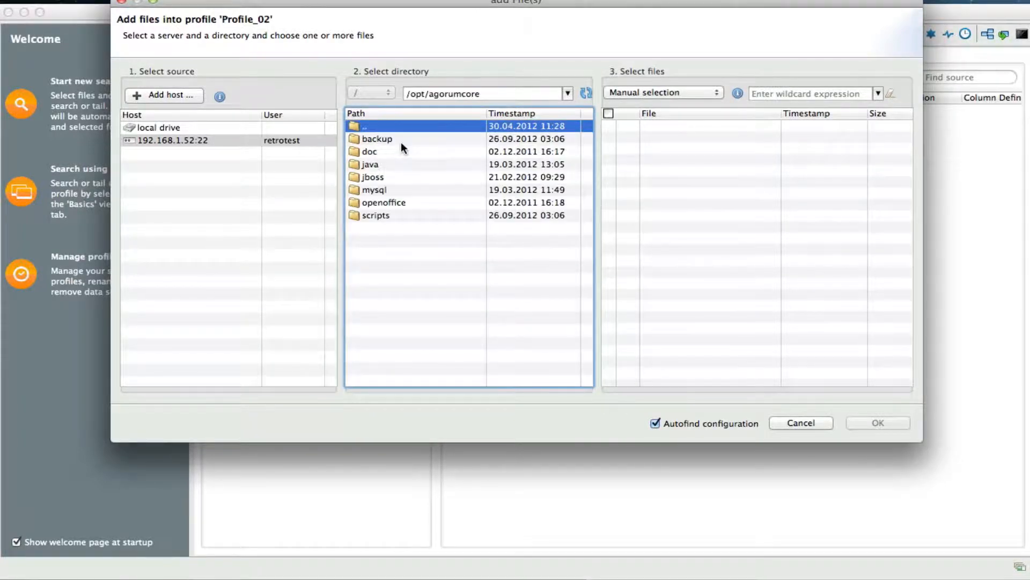
{"action": "double_click", "coordinate": [378, 177]}
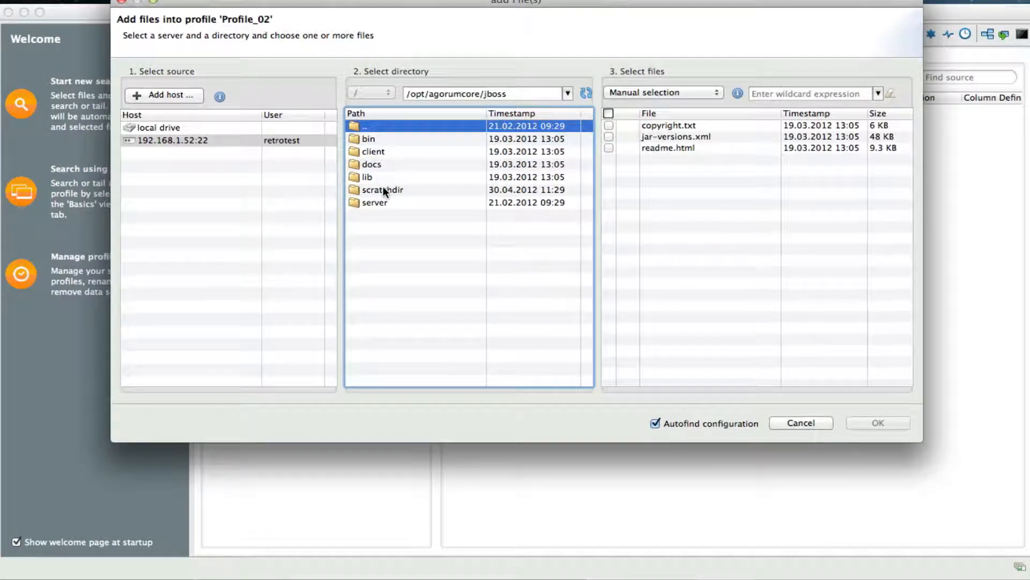
{"action": "double_click", "coordinate": [384, 202]}
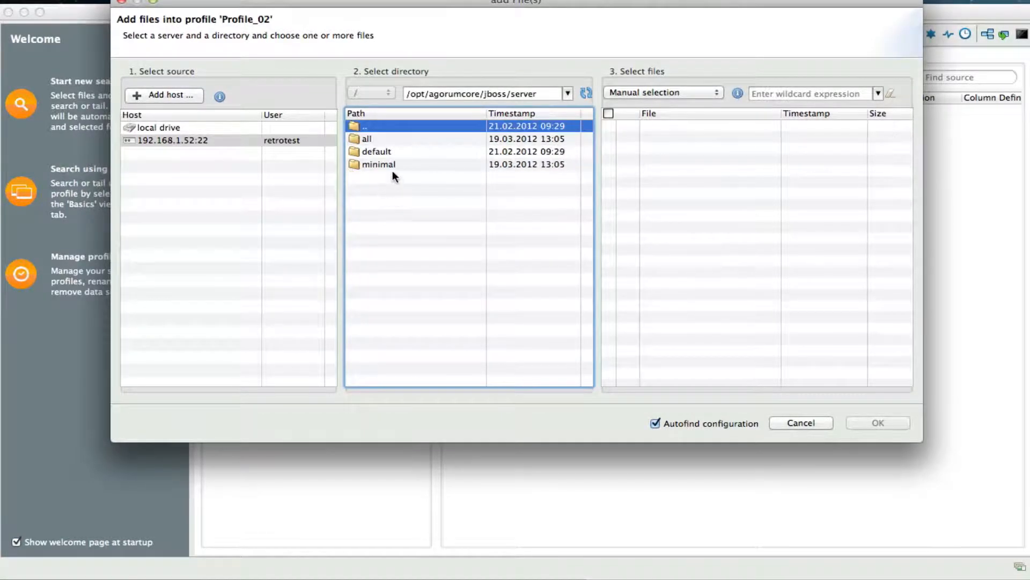
{"action": "double_click", "coordinate": [379, 137]}
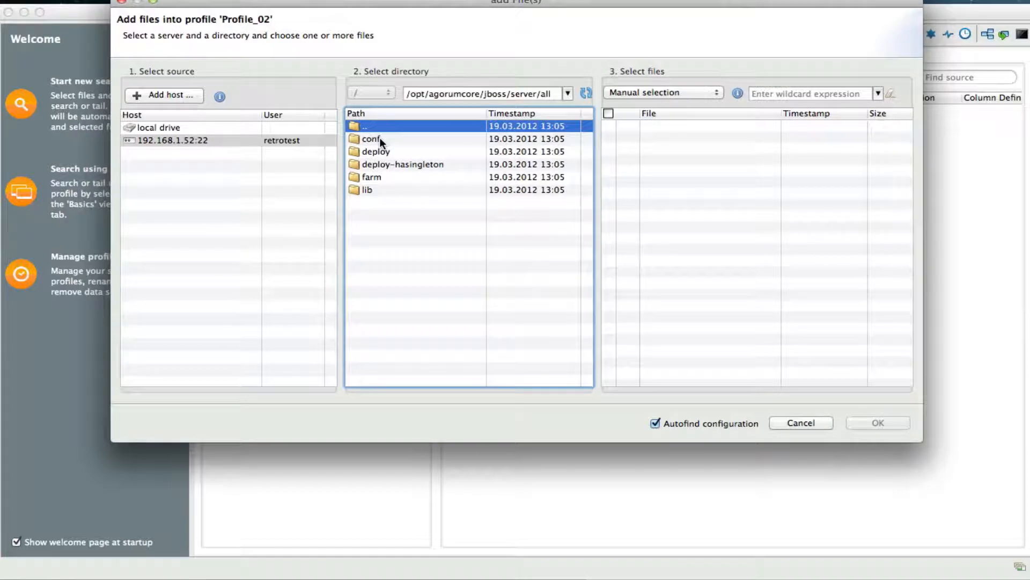
{"action": "double_click", "coordinate": [379, 128]}
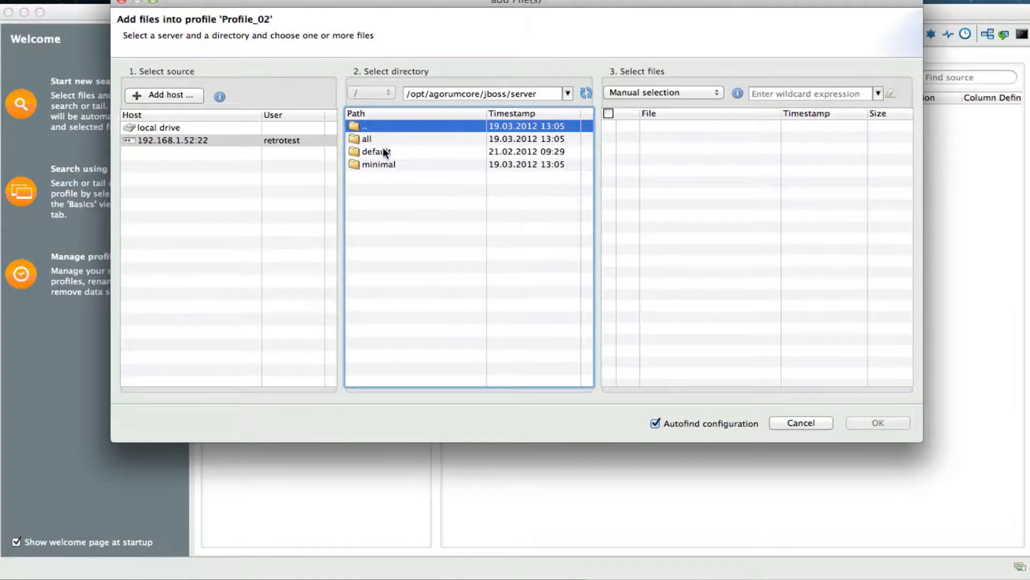
{"action": "double_click", "coordinate": [382, 150]}
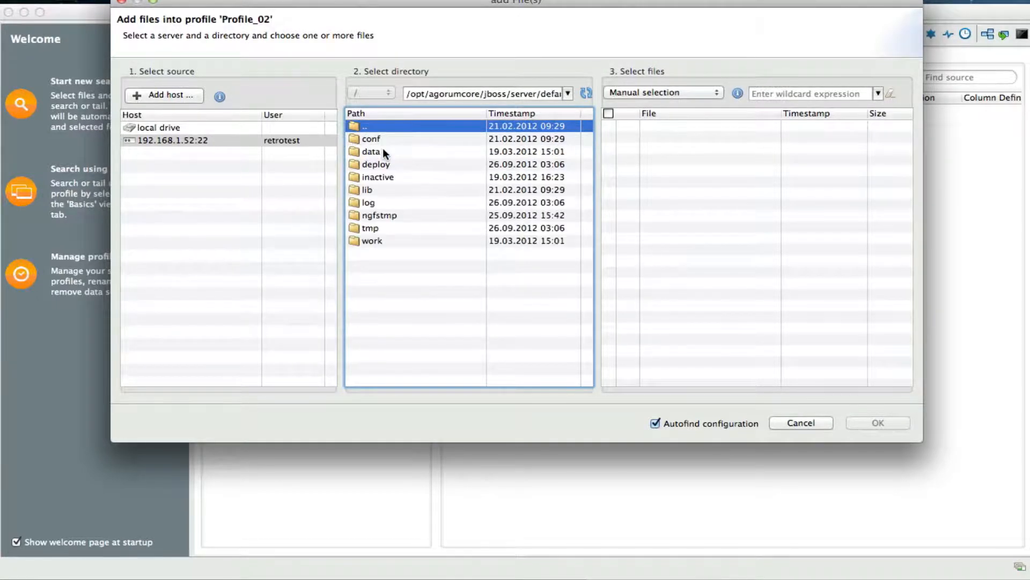
{"action": "double_click", "coordinate": [370, 199]}
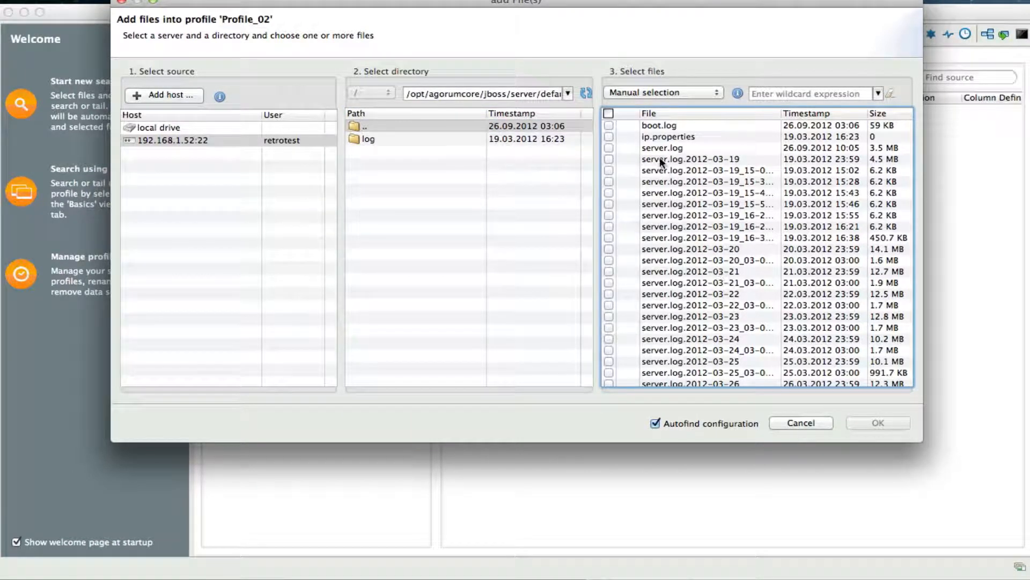
{"action": "left_click", "coordinate": [612, 147]}
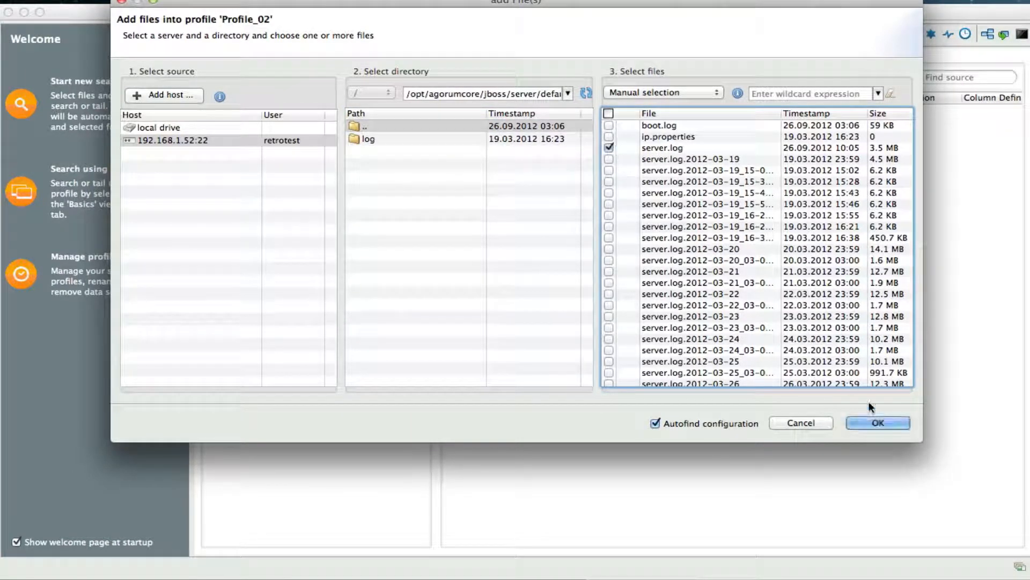
{"action": "left_click", "coordinate": [883, 424]}
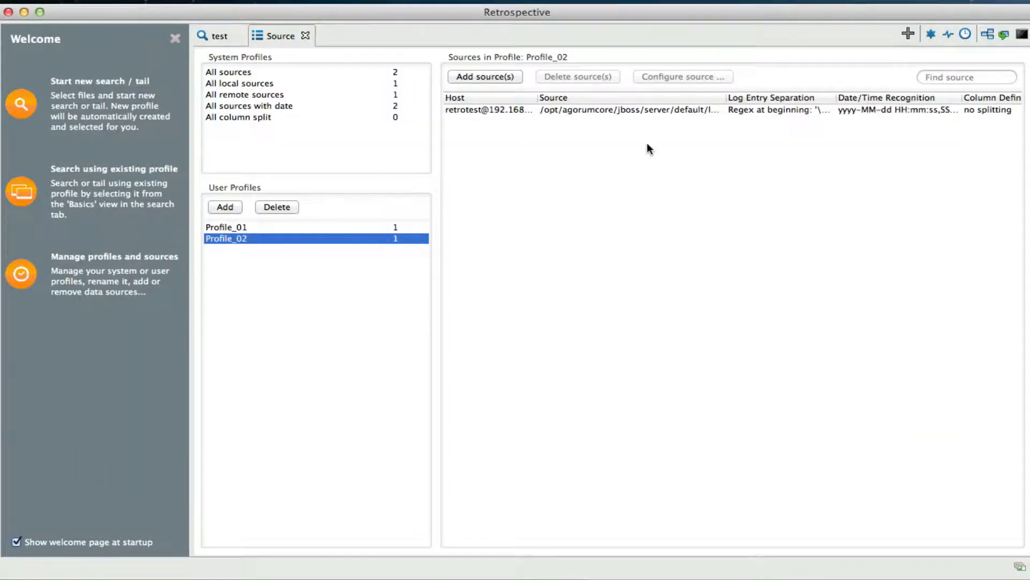
Create a new search tab and set it up to tail Profile_02
{"action": "left_click", "coordinate": [911, 34]}
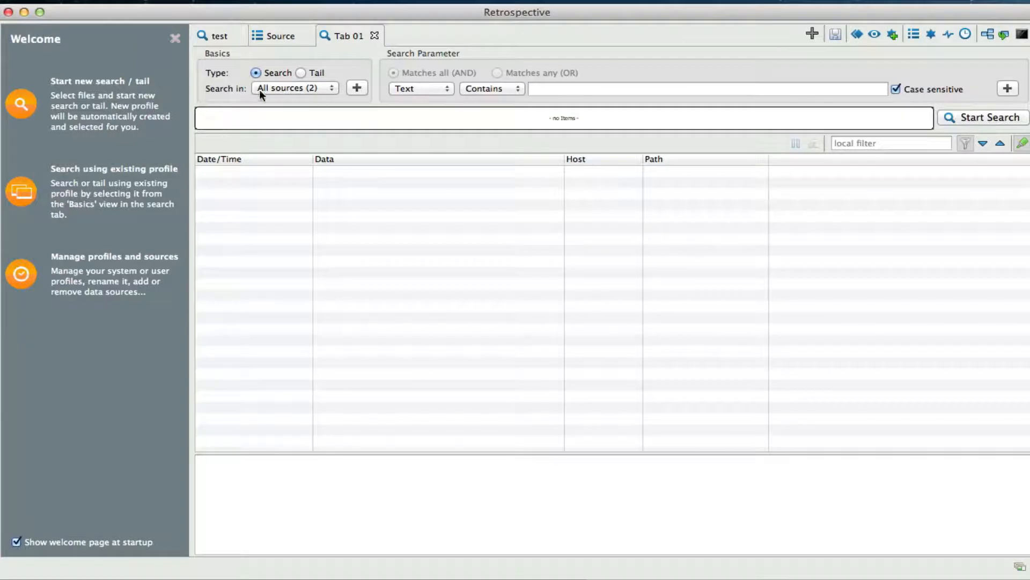
{"action": "left_click", "coordinate": [304, 86]}
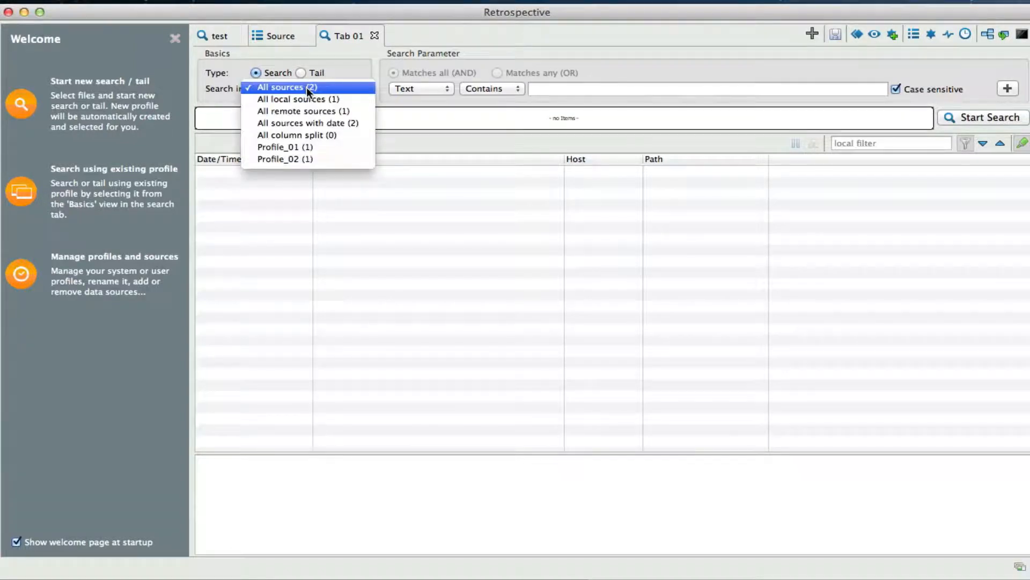
{"action": "left_click", "coordinate": [318, 157]}
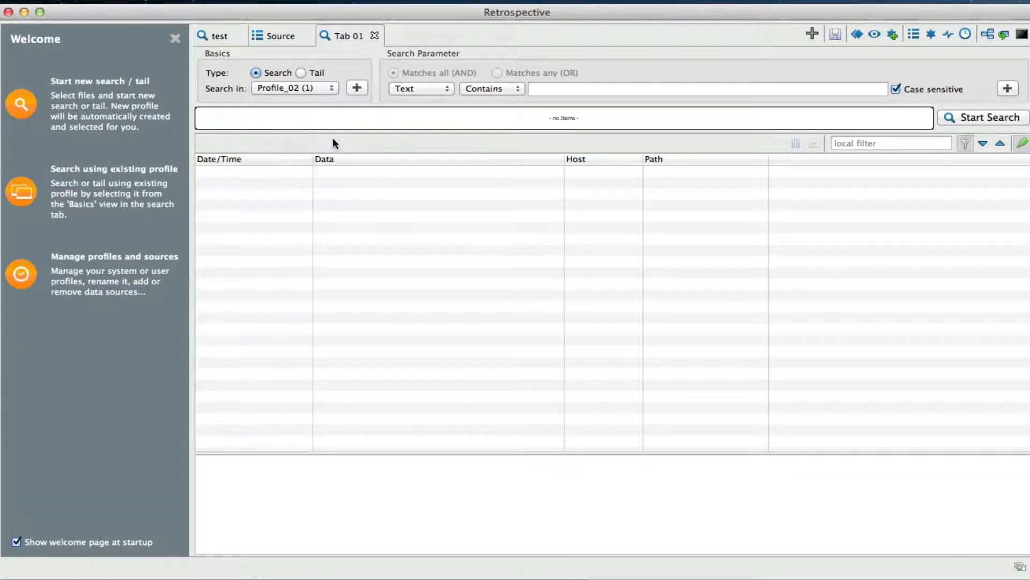
{"action": "left_click", "coordinate": [306, 71]}
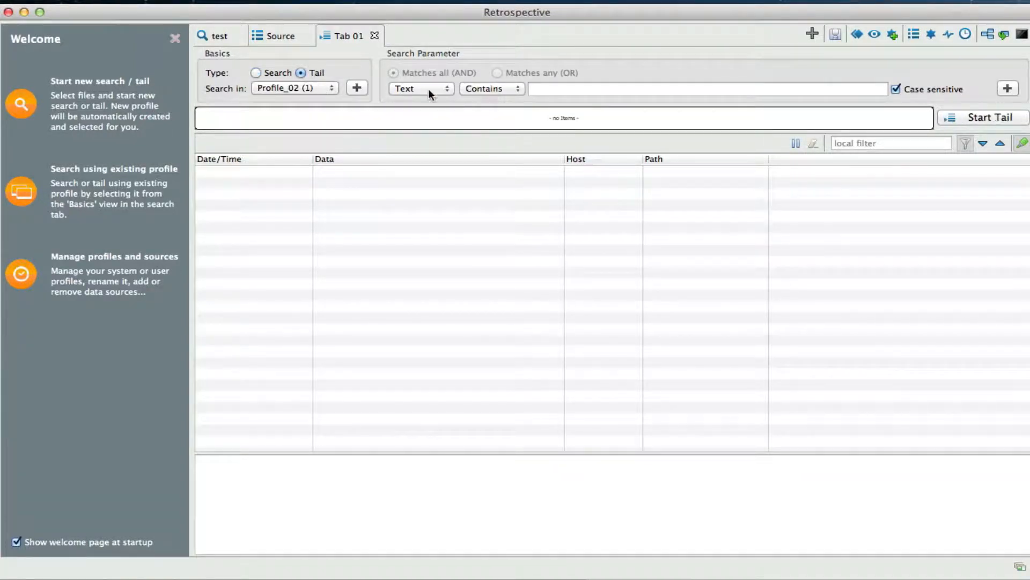
Start the tail on Profile_02 and clear the log entries collected so far
{"action": "left_click", "coordinate": [975, 116]}
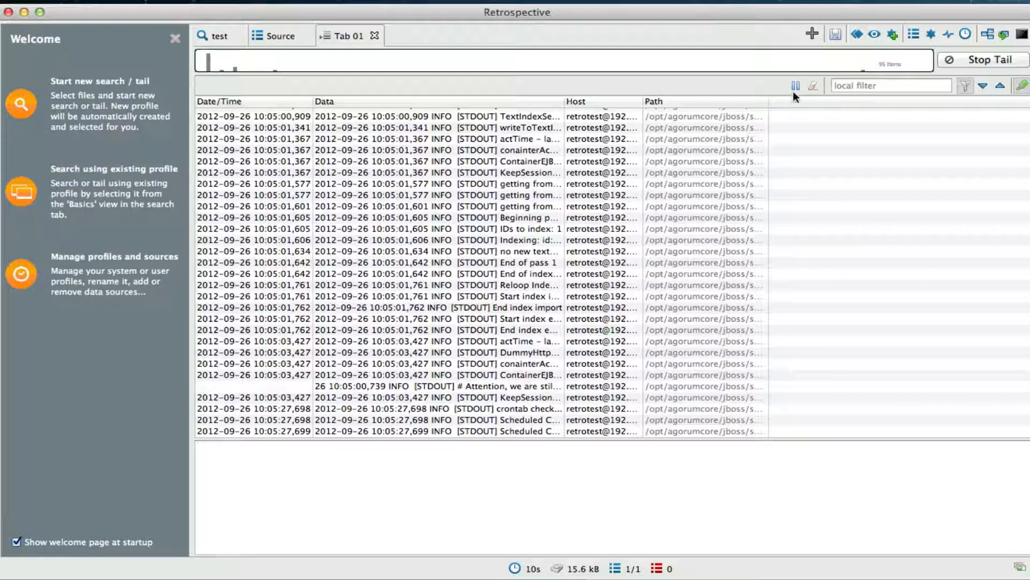
{"action": "left_click", "coordinate": [812, 86]}
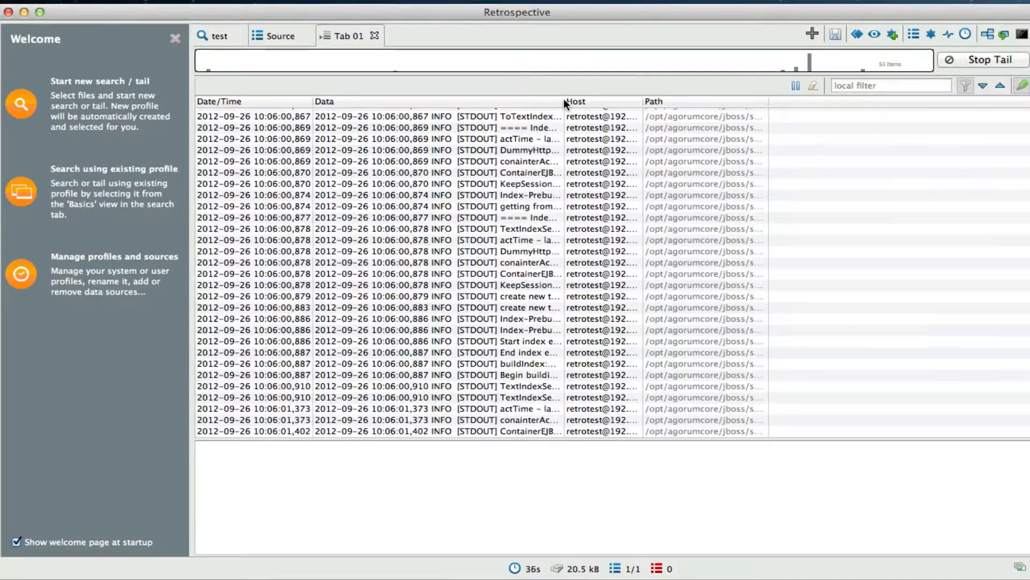
Widen the Data column and pause the tail to view the details of the "End index import" entry and the 10:06:03,435 "actTime" entry
{"action": "left_click_drag", "start_coordinate": [565, 104], "coordinate": [704, 130]}
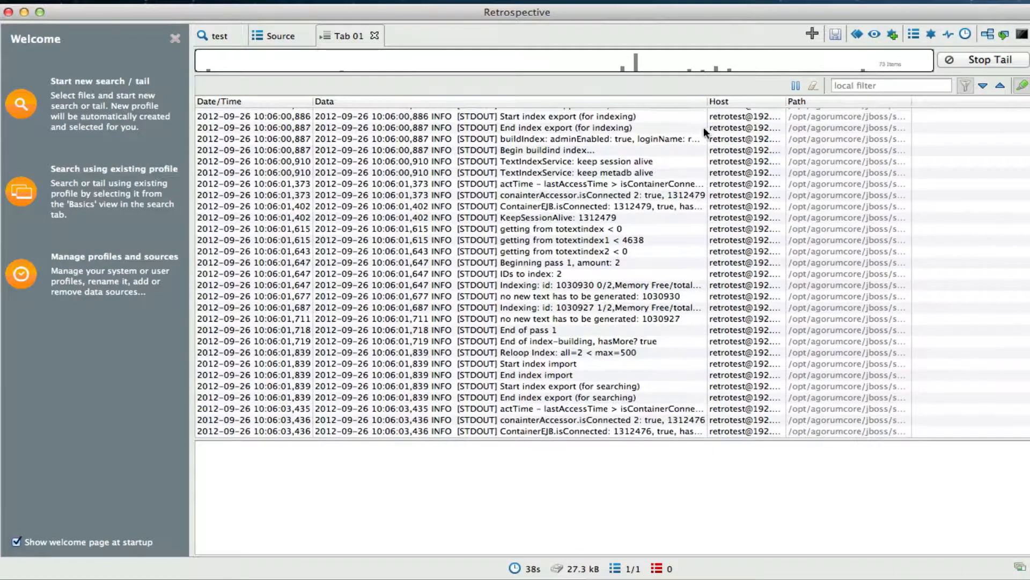
{"action": "left_click", "coordinate": [795, 88]}
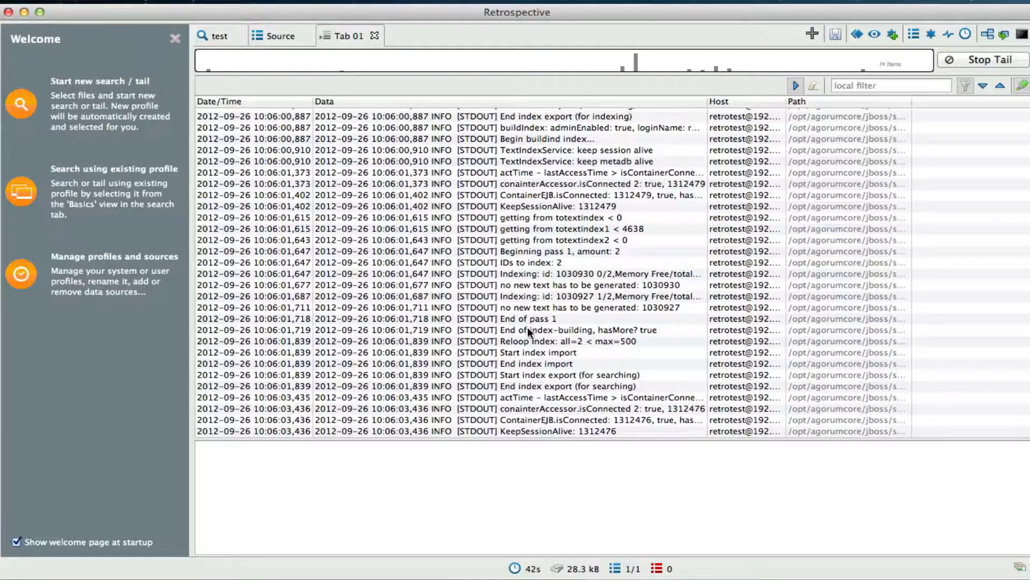
{"action": "left_click", "coordinate": [527, 364]}
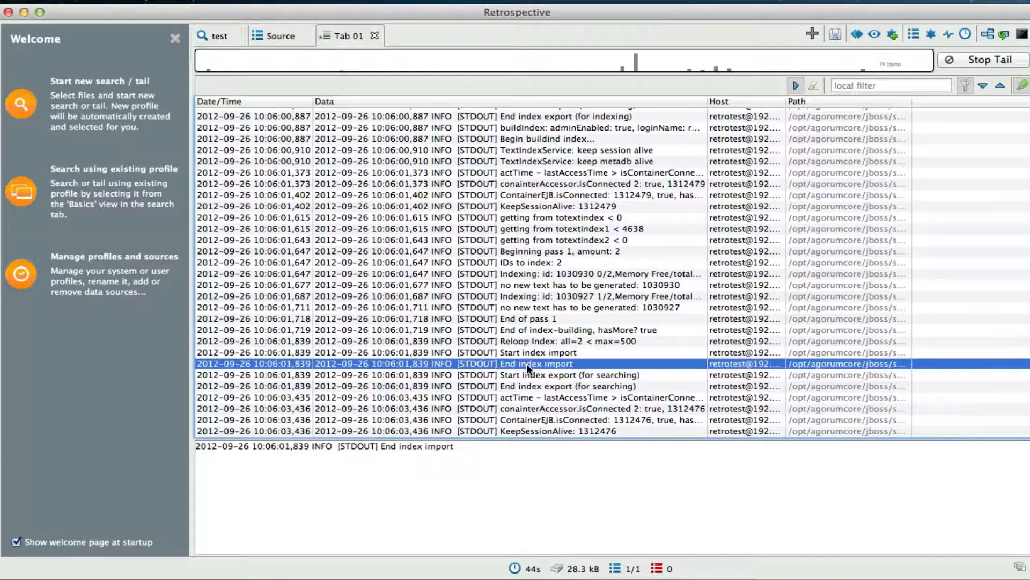
{"action": "left_click", "coordinate": [491, 397]}
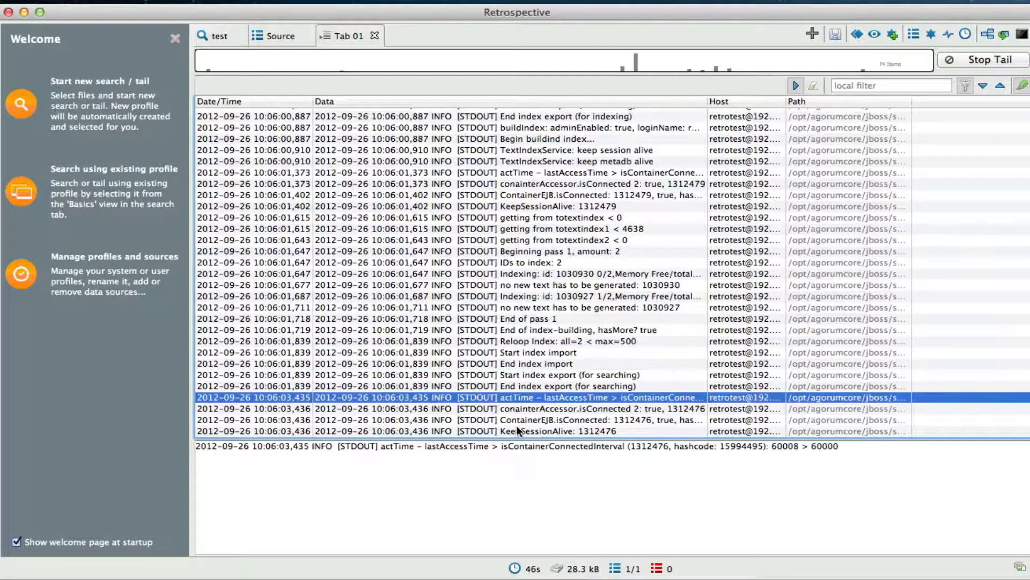
Resume the paused tail on Profile_02 and stop tailing the remote log
{"action": "left_click", "coordinate": [799, 83]}
{"action": "left_click", "coordinate": [962, 58]}
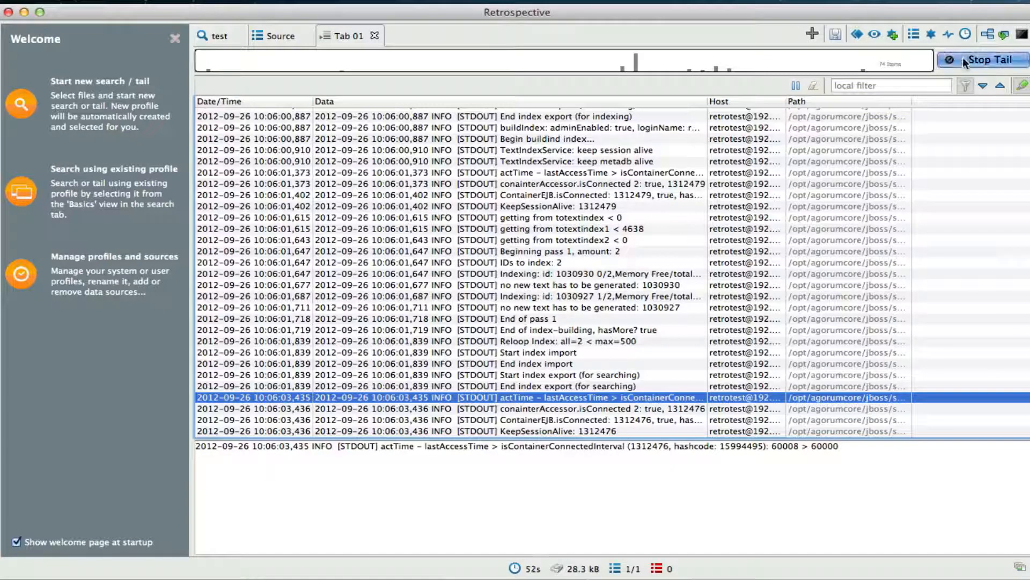